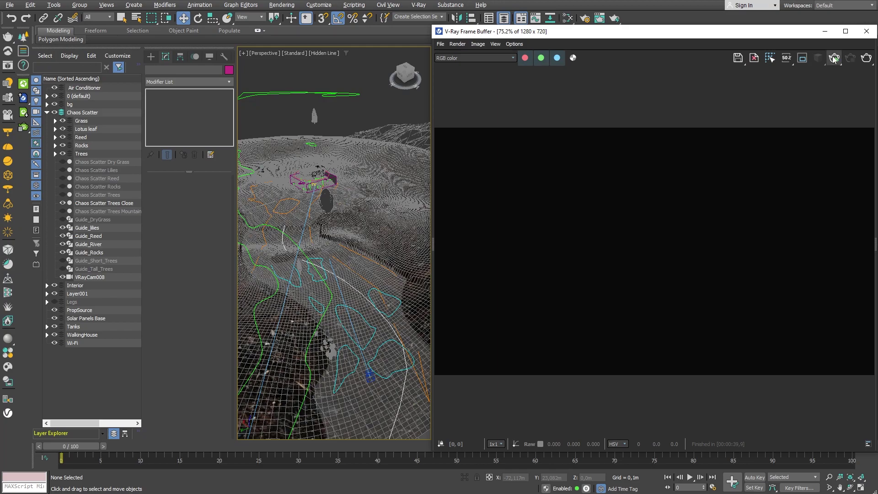
- Start a V-Ray render of the riverside scene with its trees, reeds and rocks
click(834, 58)
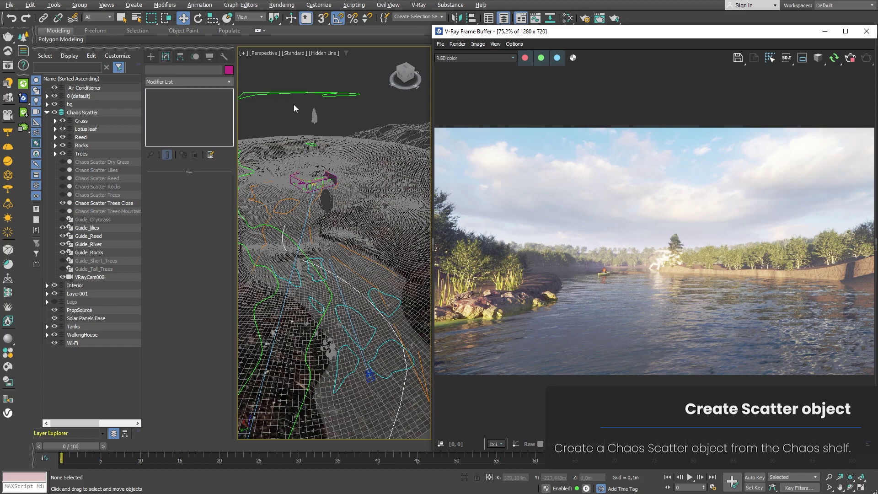
- Create Chaos Scatter001 from the Chaos category by dragging it in the viewport
click(151, 56)
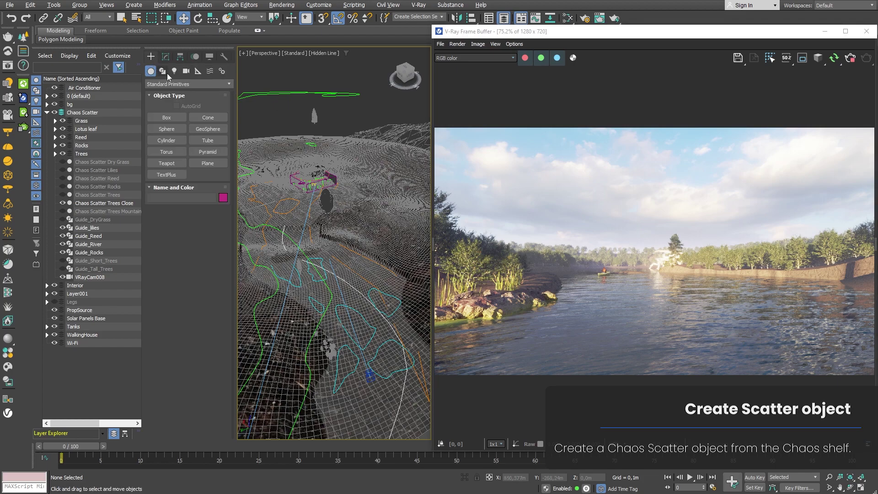
click(182, 84)
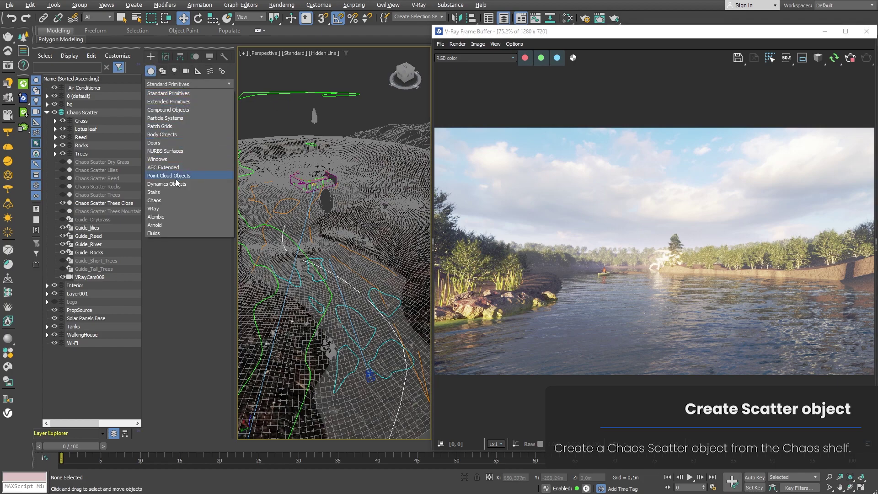
click(174, 203)
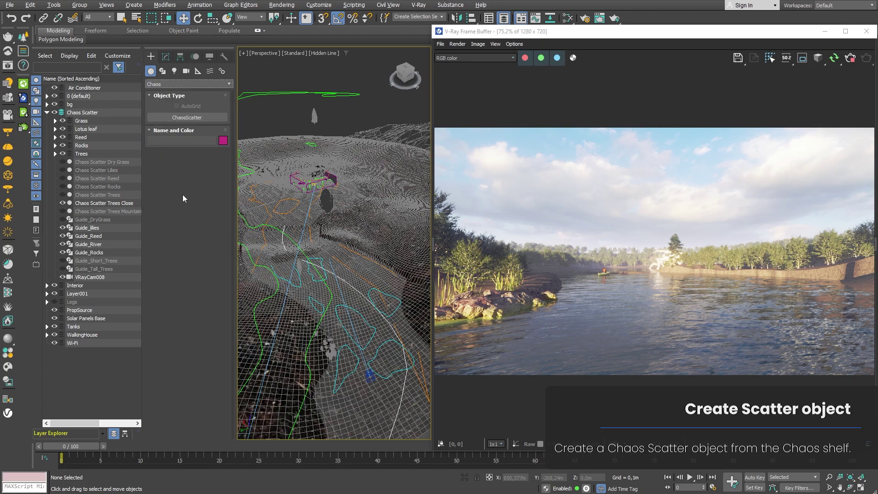
click(212, 118)
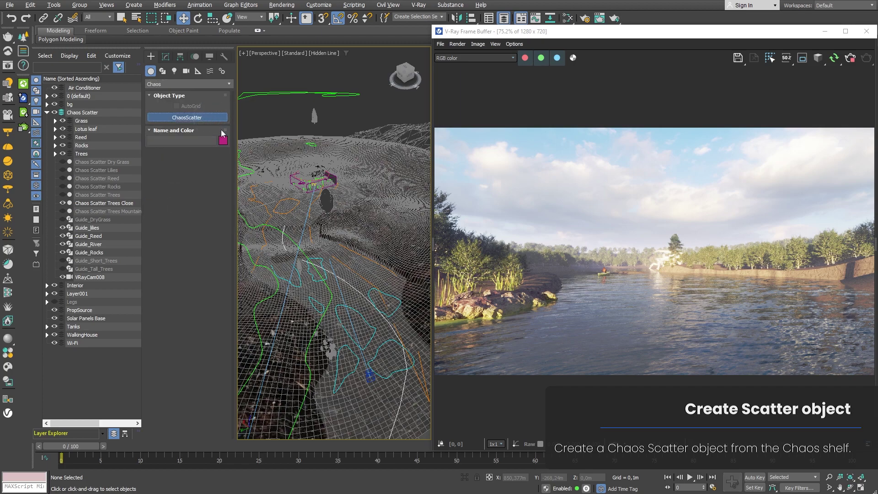
mouse_move(329, 247)
mouse_down()
mouse_move(337, 247)
mouse_move(333, 226)
mouse_up()
right_click(337, 248)
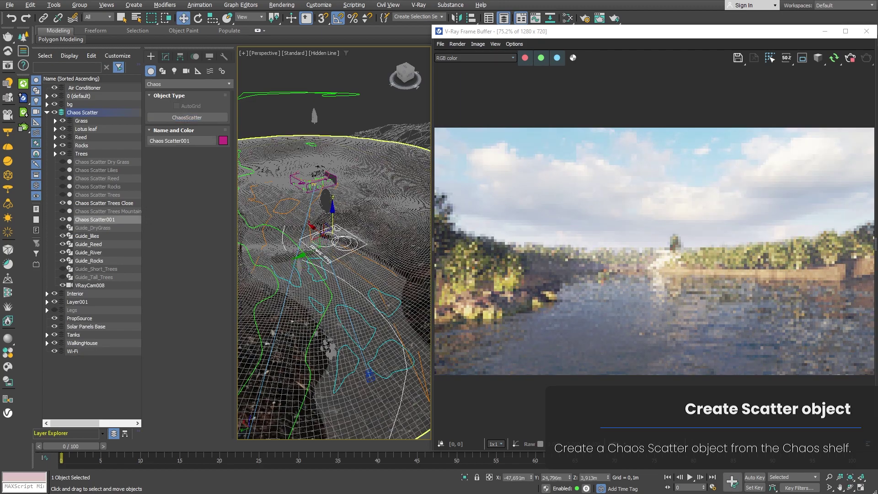
- Set Box002 as Chaos Scatter001's distribute-on target surface
click(168, 57)
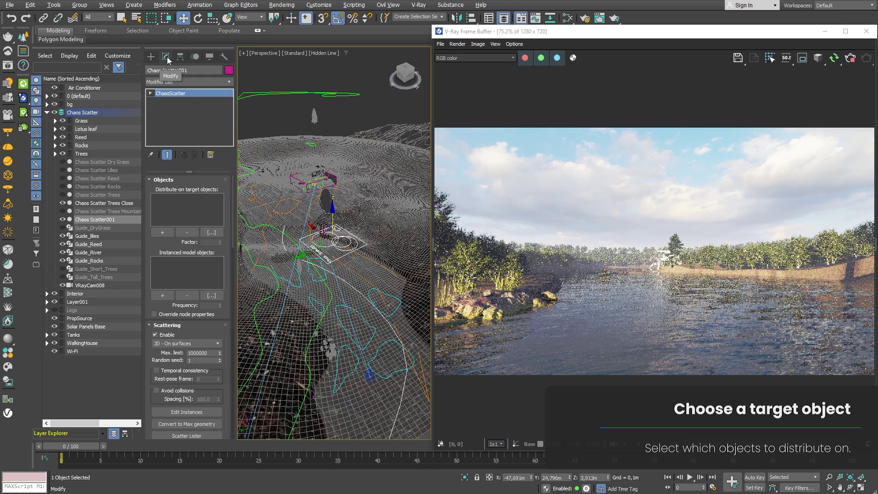
click(162, 232)
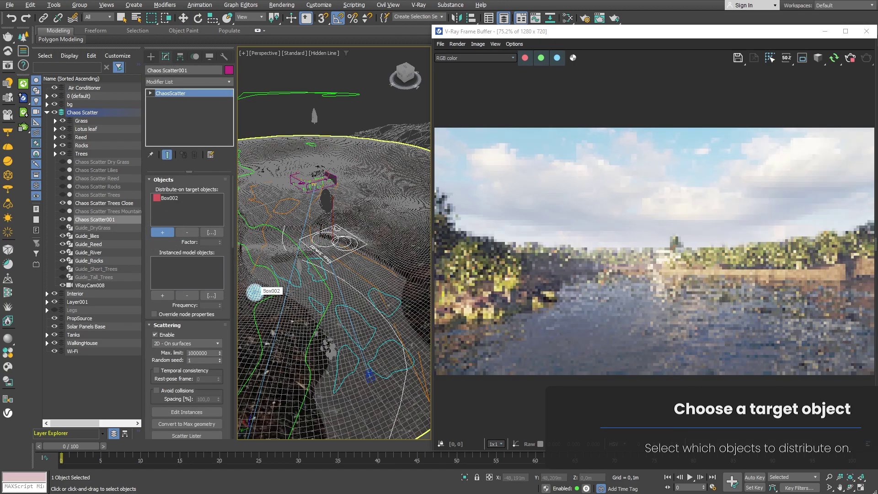
click(254, 294)
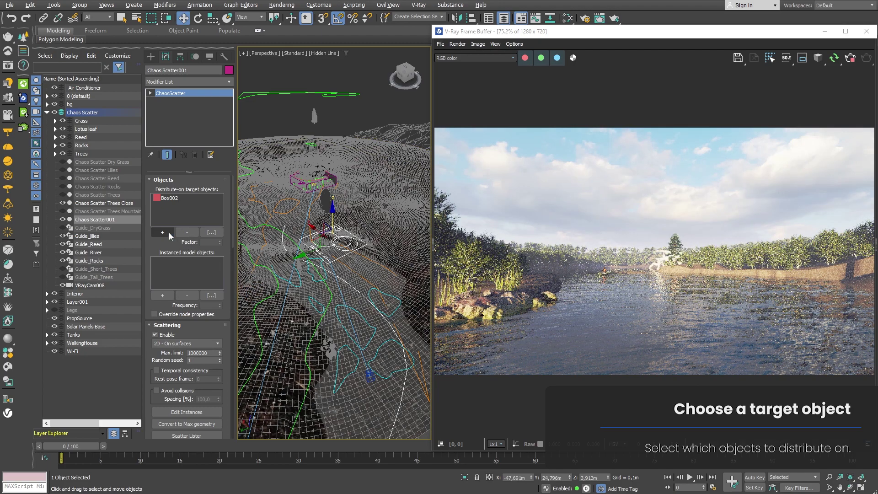
click(163, 295)
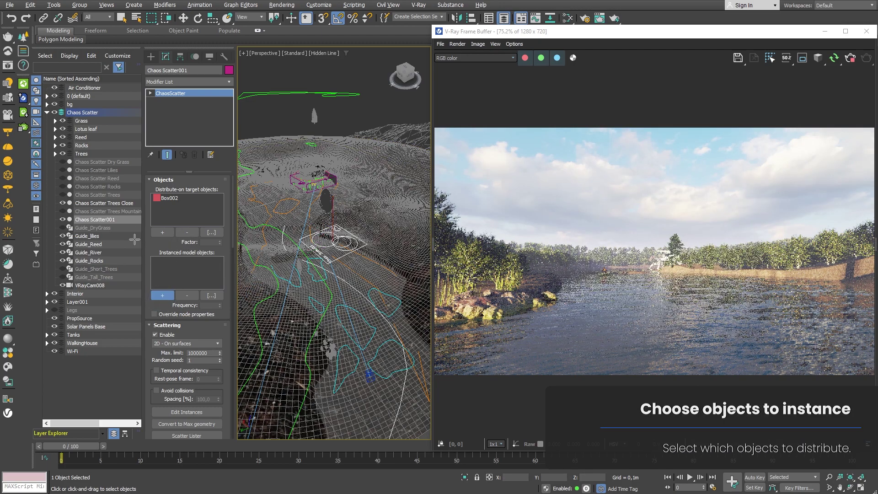
- Add Reed_01, Reed_02, Reed_03 and Reed_05 as Chaos Scatter001's instanced models
click(55, 138)
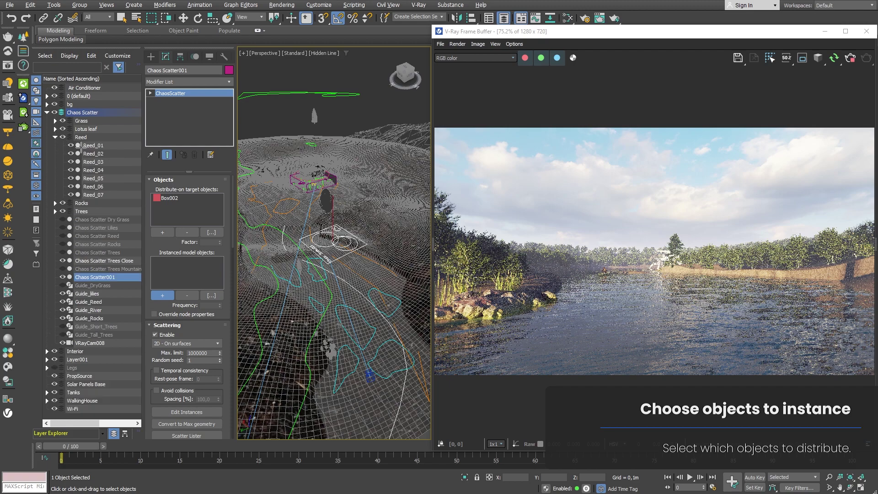
click(82, 146)
click(92, 162)
click(100, 178)
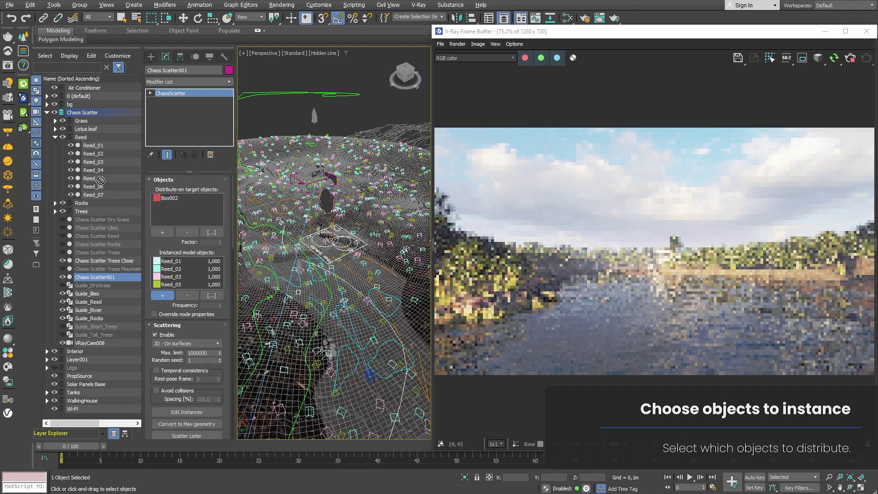
click(162, 294)
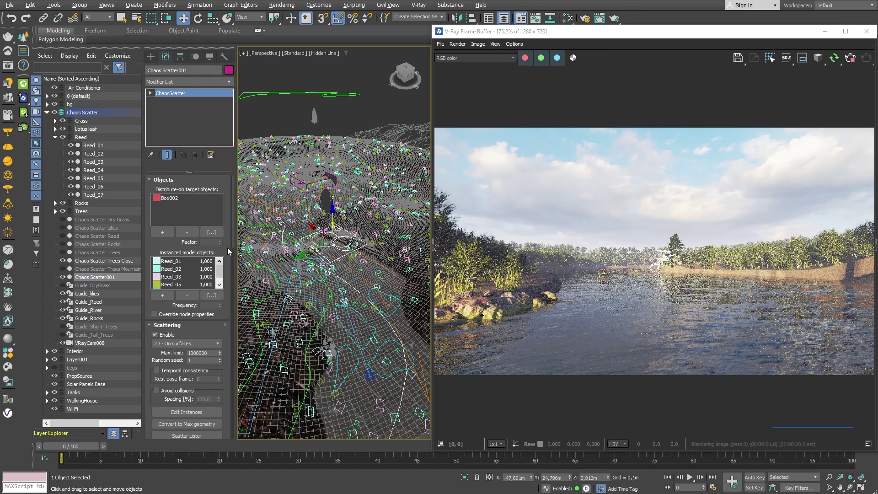
drag(232, 234, 227, 295)
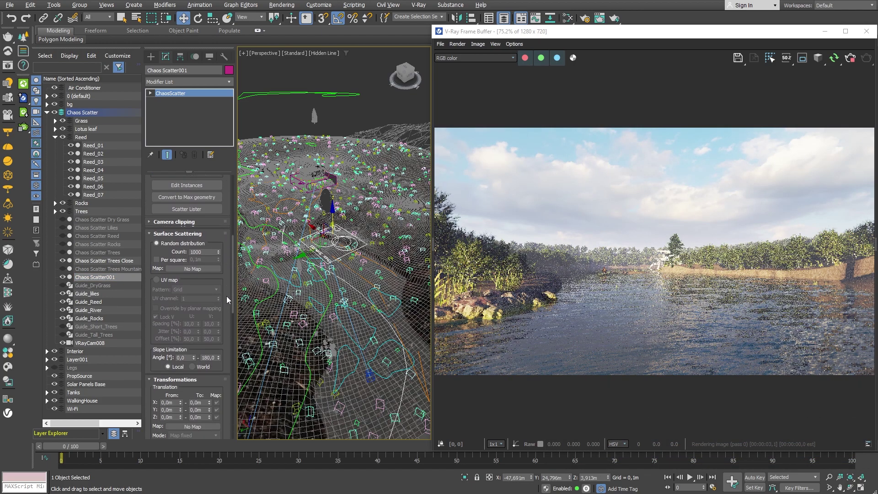
- Set Chaos Scatter001's random distribution count to 100000
scroll(226, 308, down, 3)
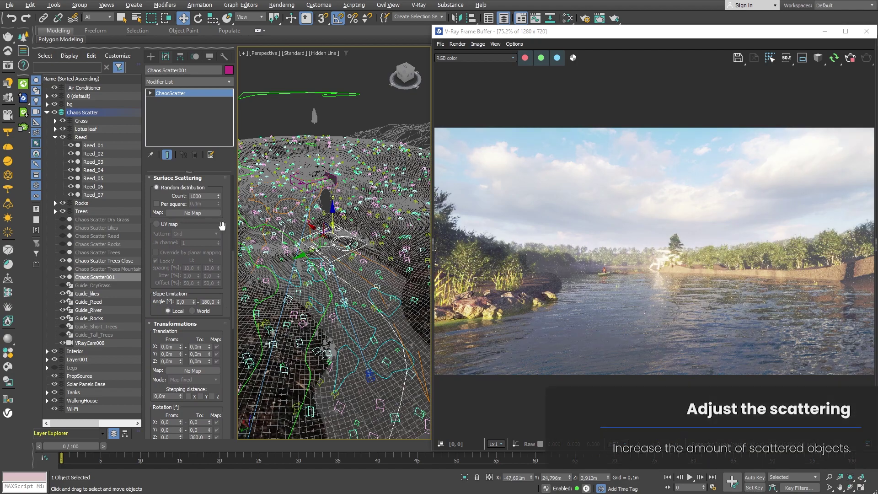
double_click(201, 196)
text(100000)
key(Return)
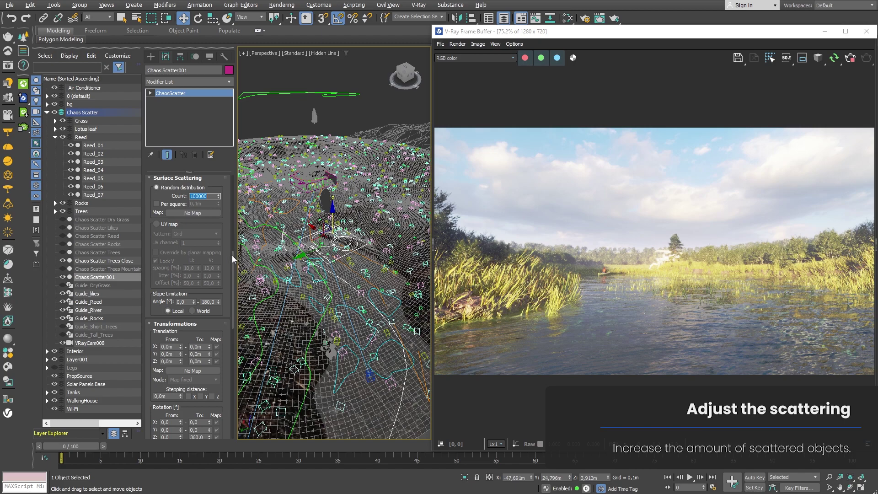
drag(232, 255, 237, 315)
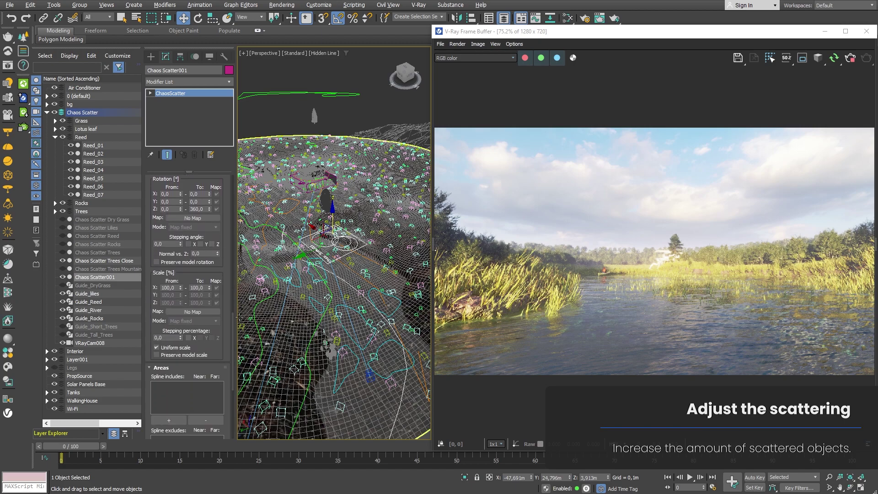
- Set the rotation Normal vs. Z to 1.0 so reeds stand upright
double_click(201, 253)
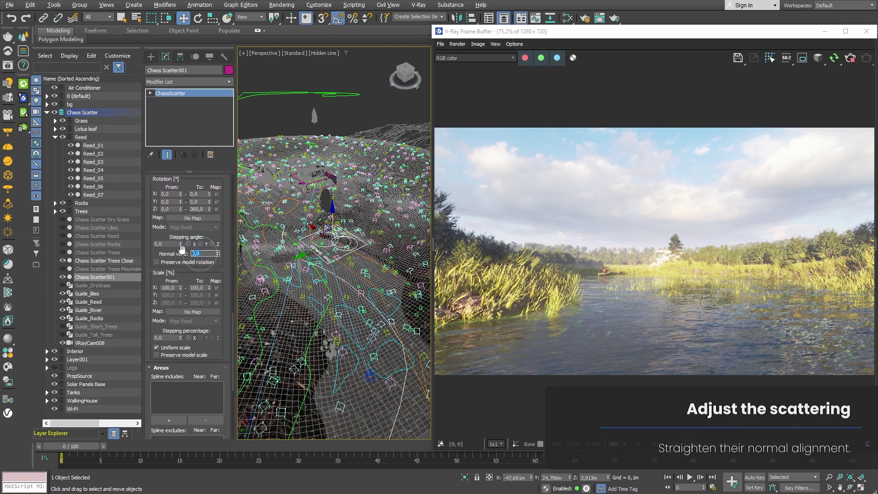
text(1)
key(Return)
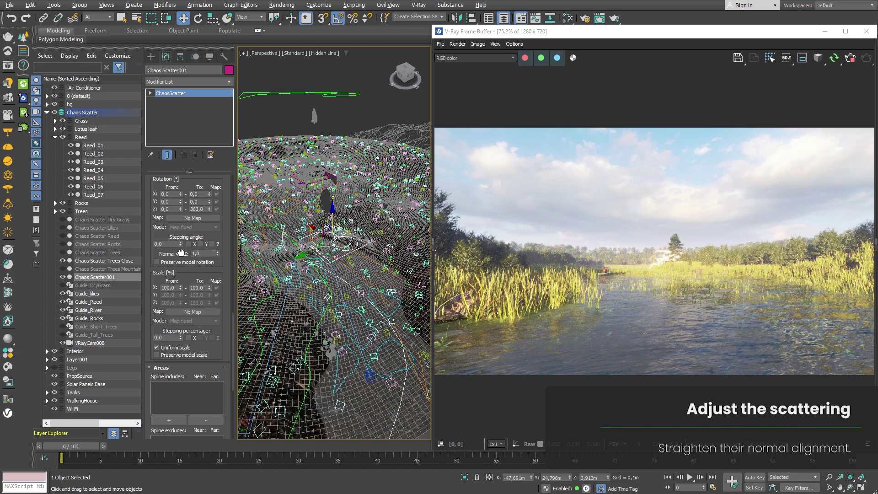
drag(181, 252, 190, 182)
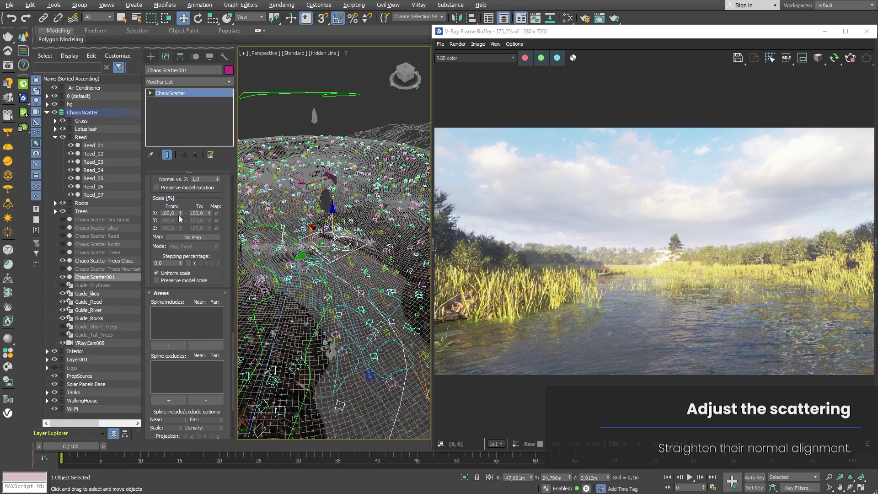
- Set the minimum X scale to 80% for varied reed sizes
double_click(168, 213)
text(8)
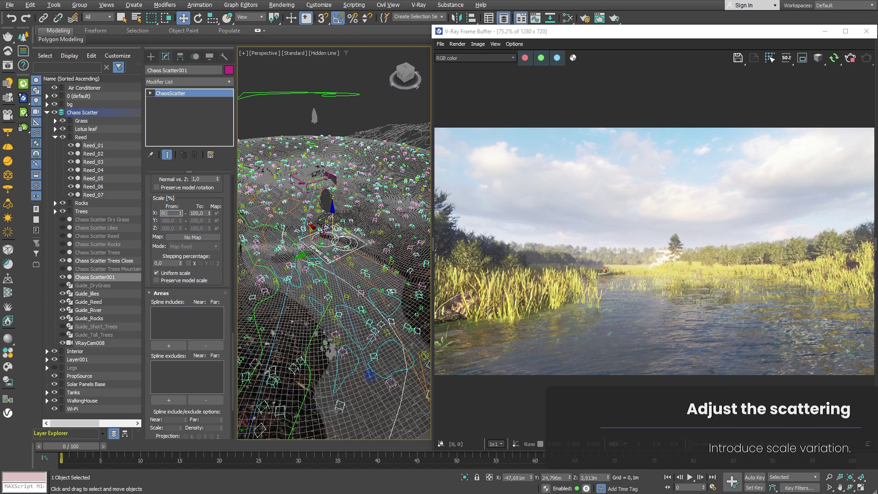
key(Return)
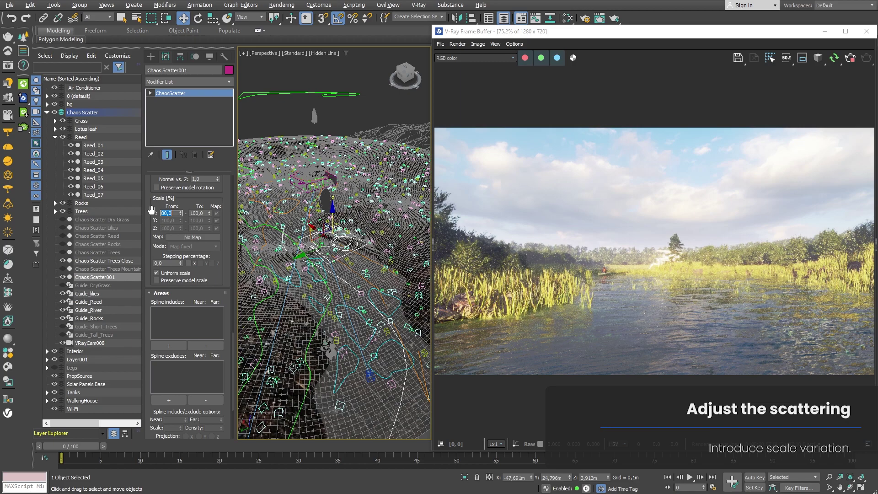
drag(151, 210, 157, 98)
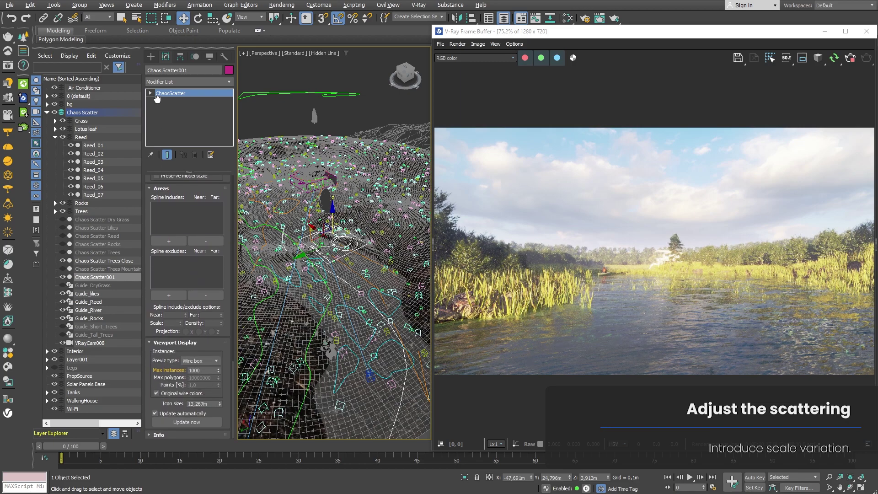
- Add Guide_Reed as a spline include area for Chaos Scatter001
click(168, 240)
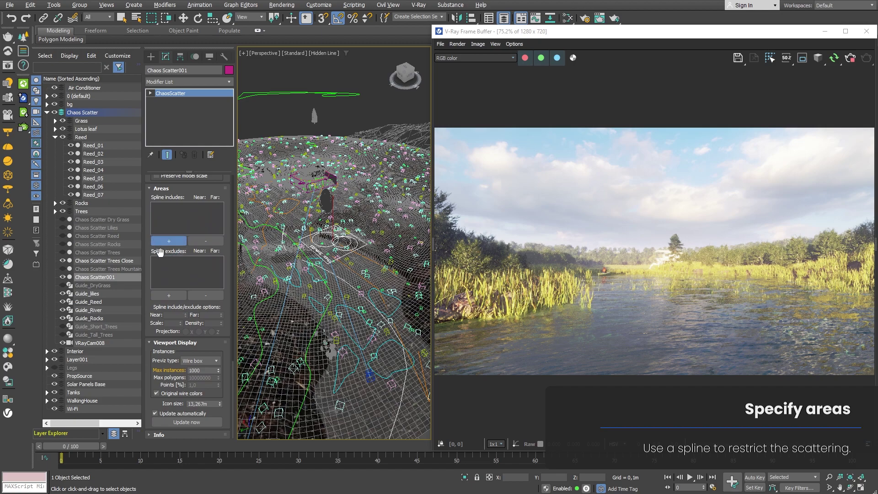
click(84, 301)
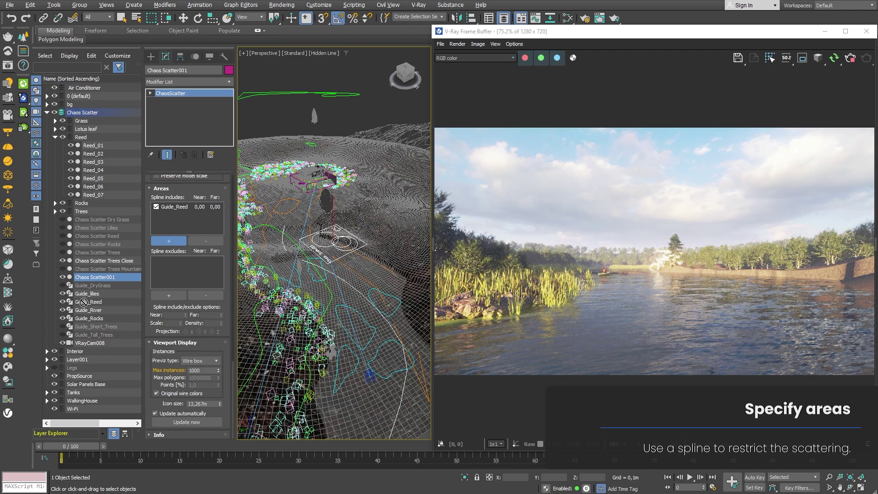
click(162, 242)
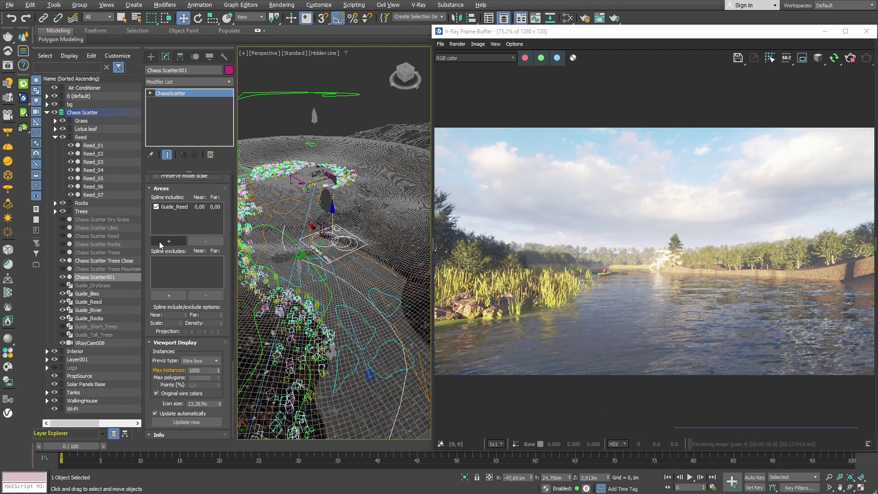
click(69, 244)
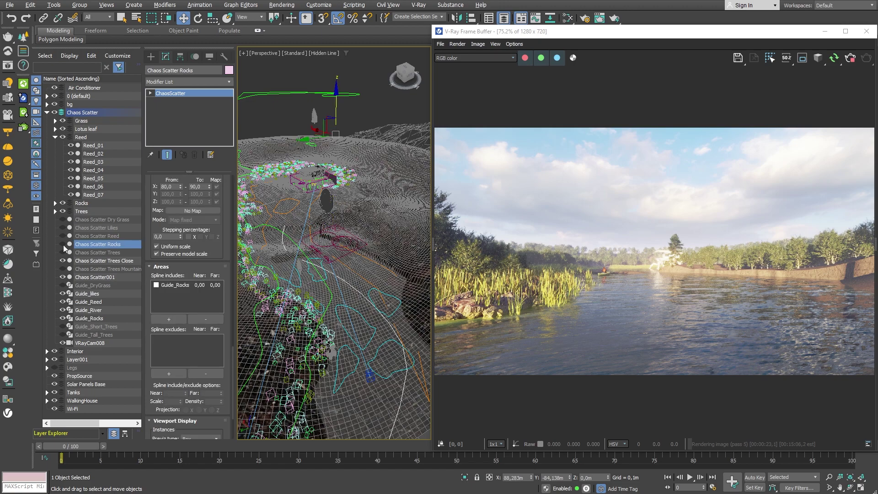
- Unhide Chaos Scatter Rocks, enable its Guide_Rocks include area and set Far to 6 m
click(63, 244)
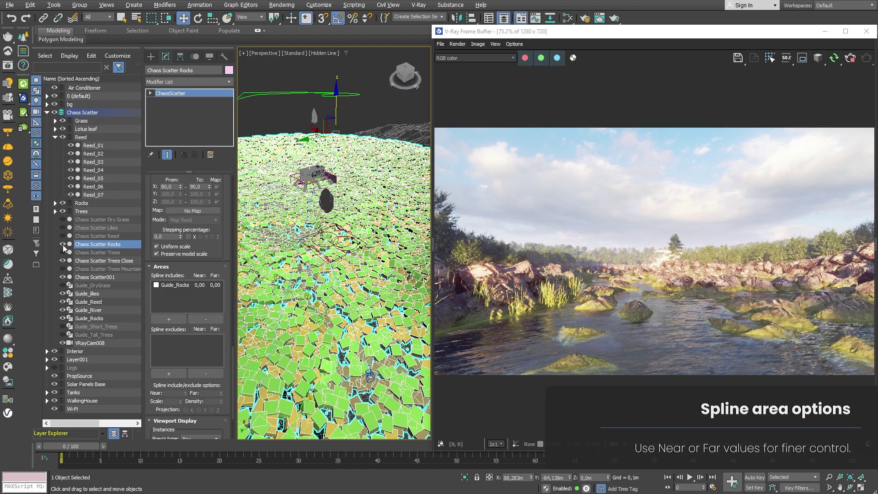
click(171, 287)
click(156, 285)
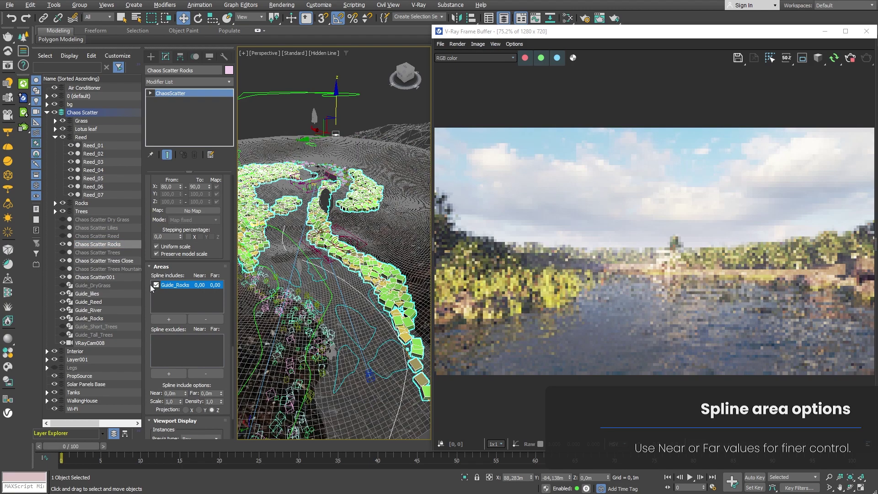
drag(146, 279, 150, 210)
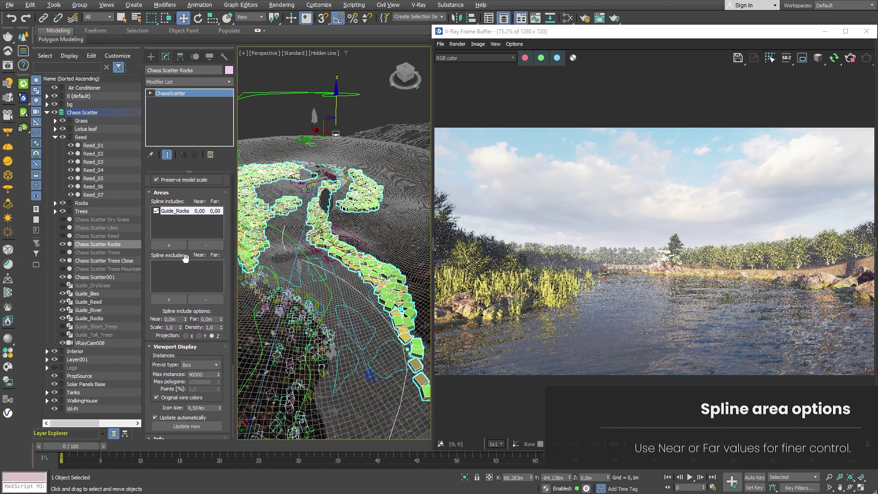
click(207, 319)
text(6)
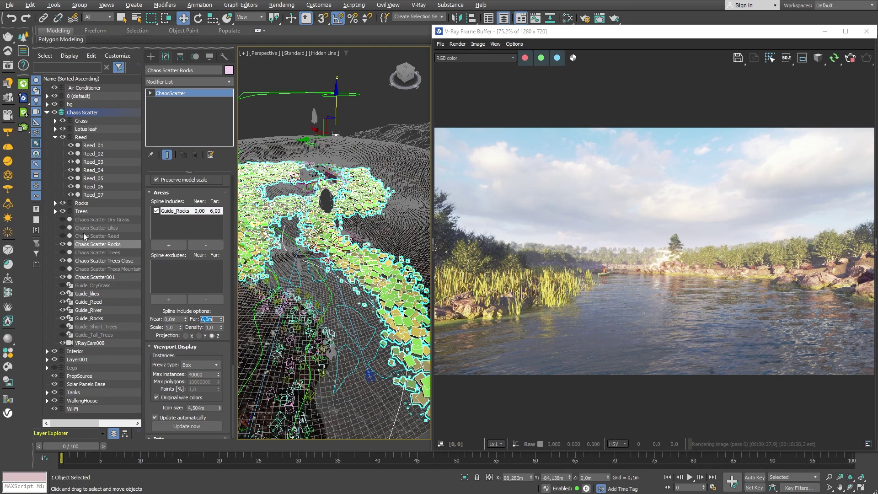
- Unhide Chaos Scatter Lilies and set the first Lotus_Floating model's frequency to 3
click(72, 227)
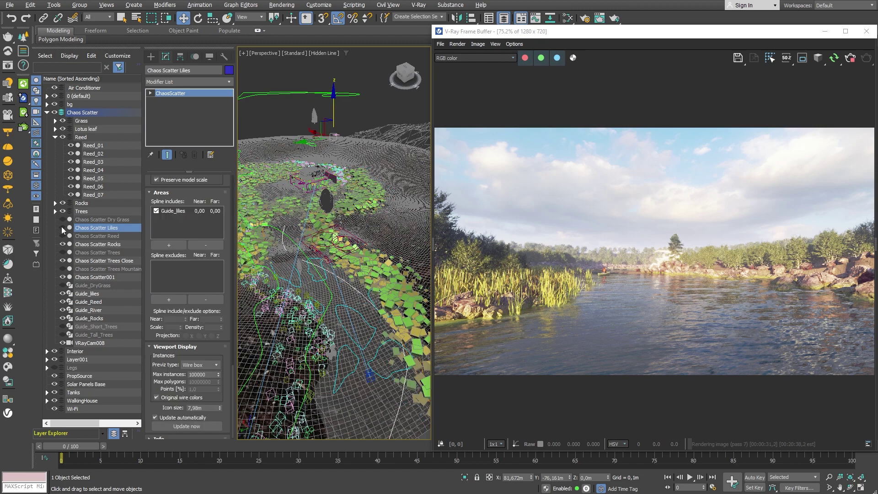
click(62, 227)
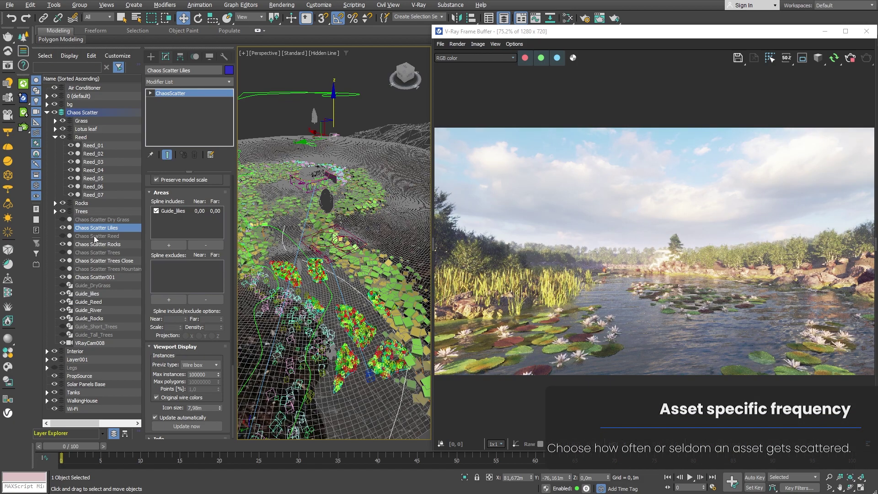
drag(233, 376, 243, 179)
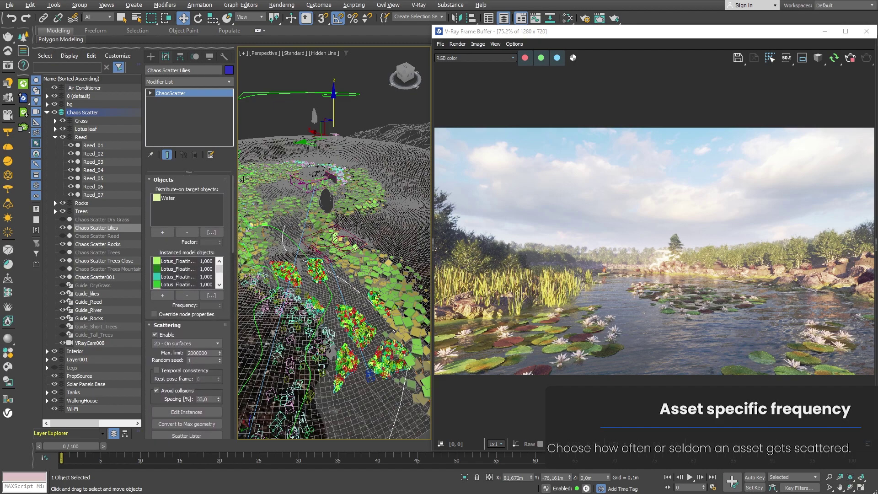
click(193, 262)
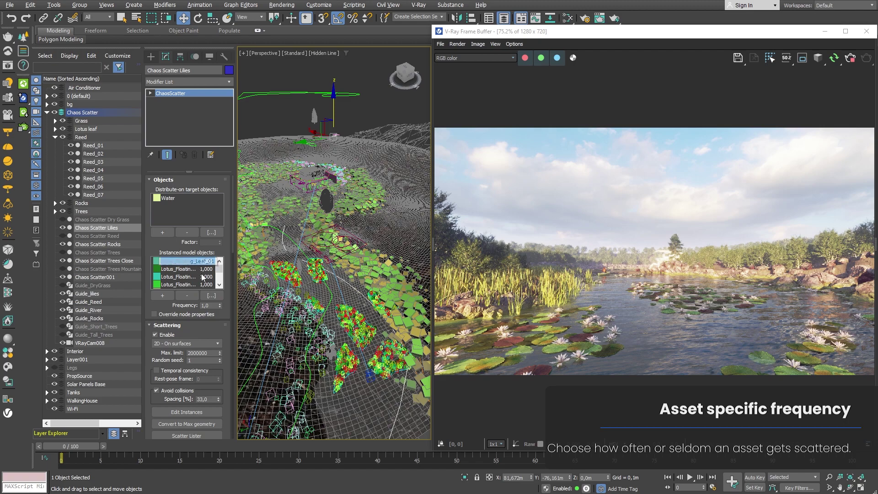
click(213, 306)
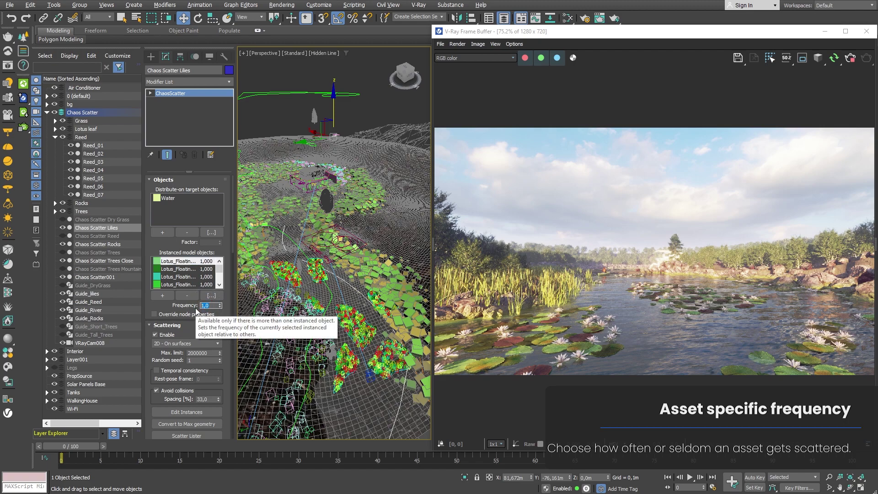
text(3)
key(Return)
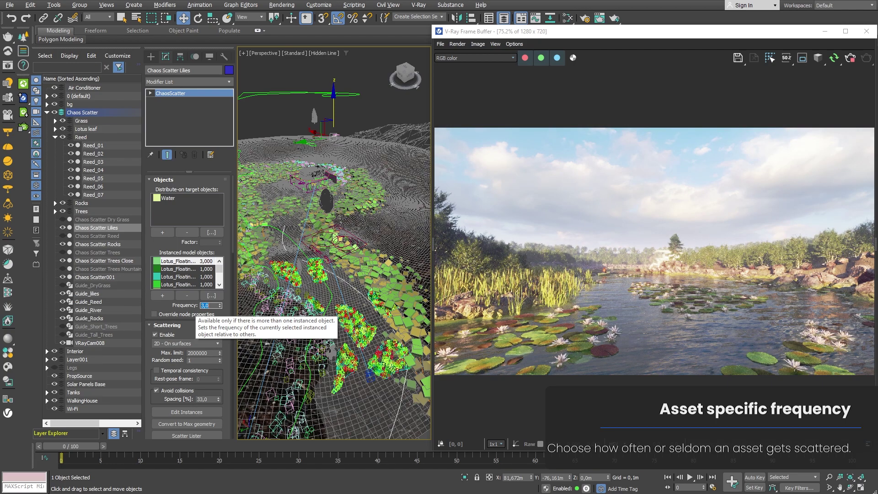
- Set the Lotus_Stem_01 model's frequency to 6
click(220, 284)
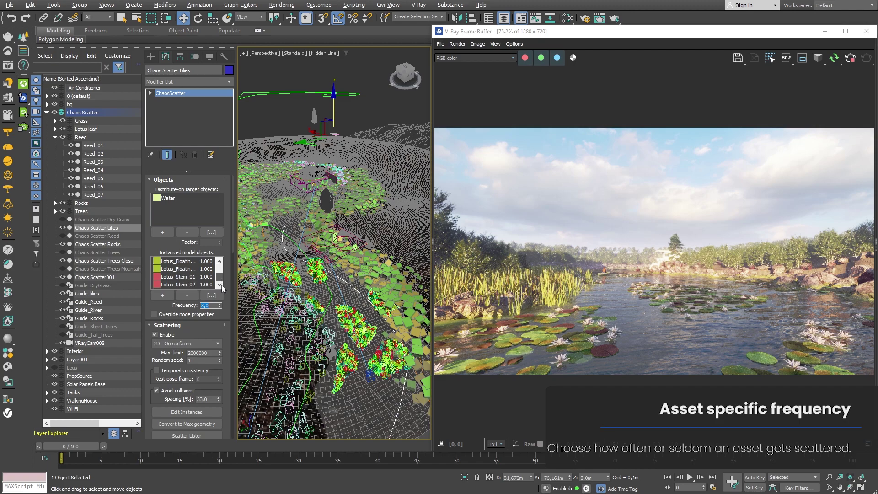
click(192, 276)
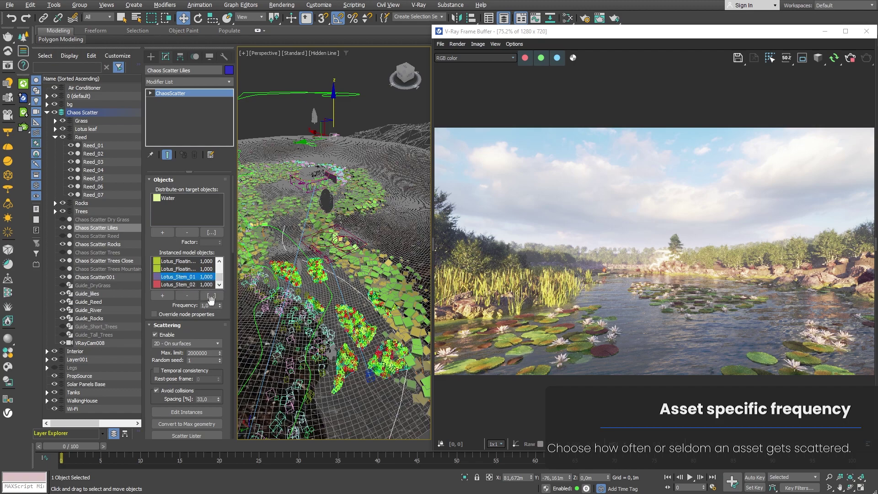
click(203, 305)
text(6)
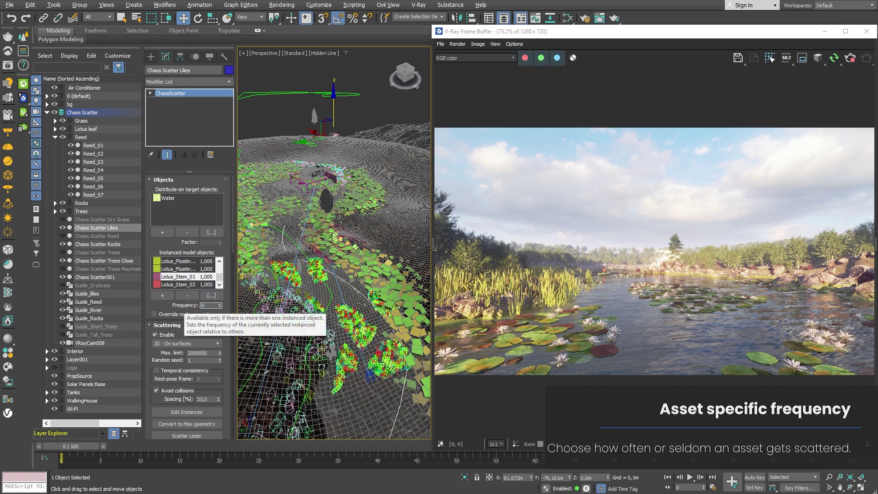
key(Return)
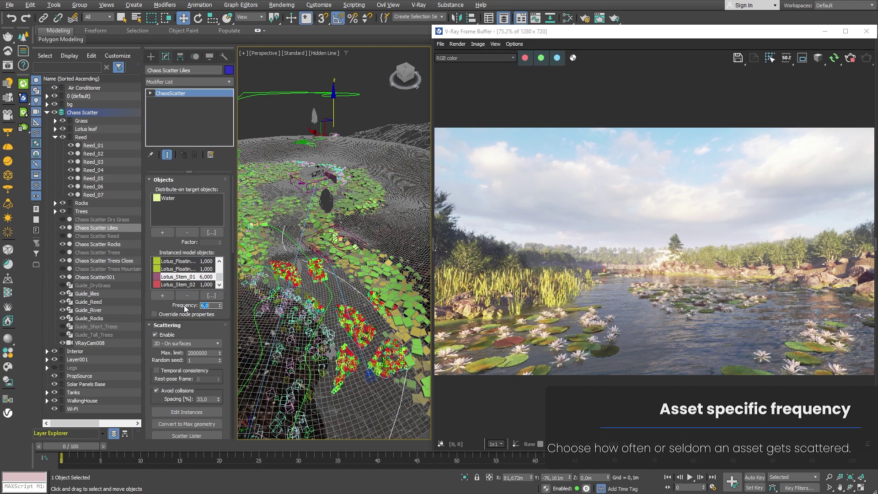
- Unhide Chaos Scatter Trees and enable Guide_River as its spline exclude area
click(73, 253)
click(63, 253)
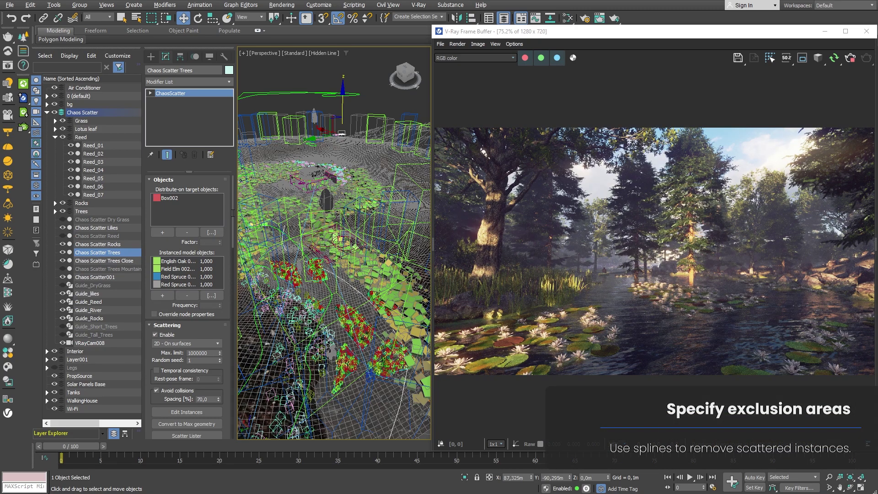
scroll(233, 216, down, 1)
drag(233, 216, 232, 393)
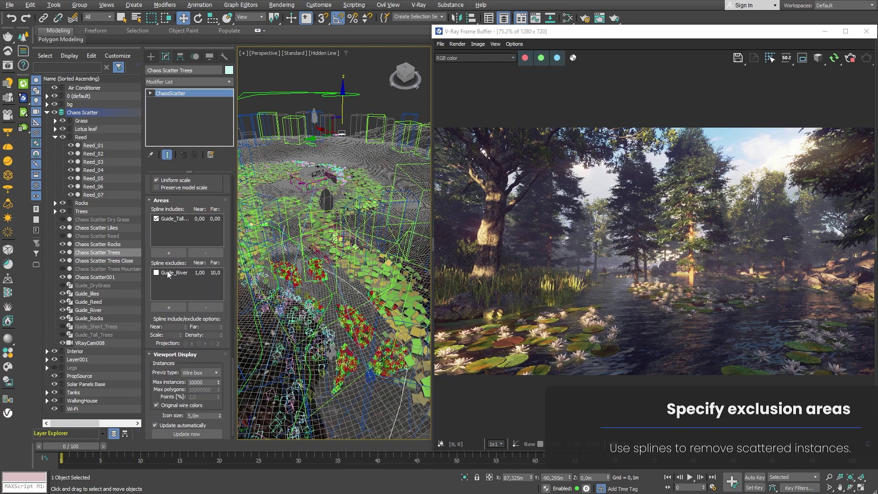
click(168, 273)
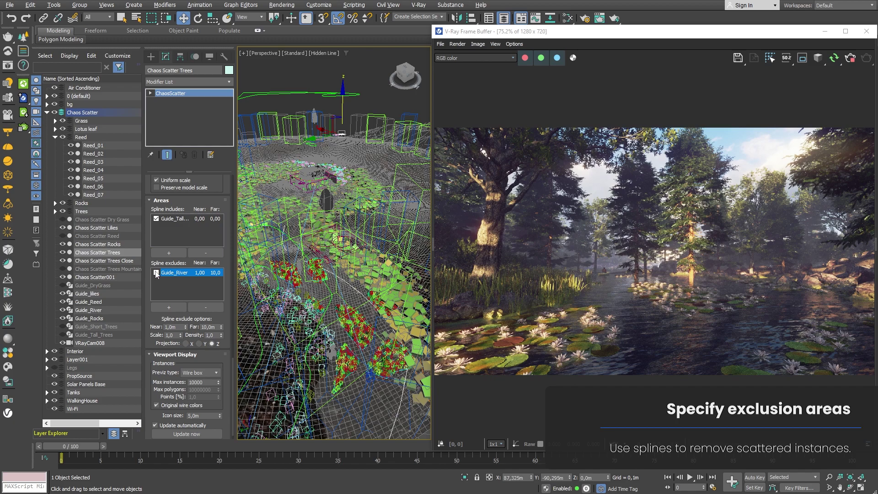
click(156, 272)
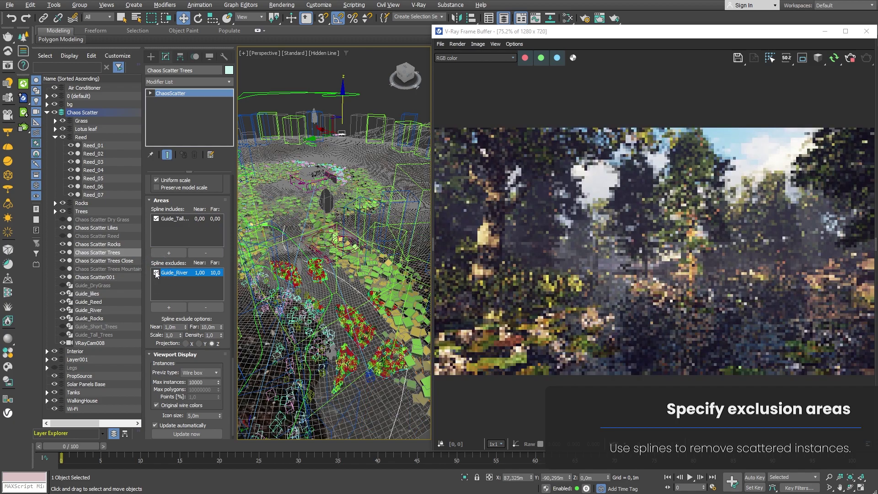